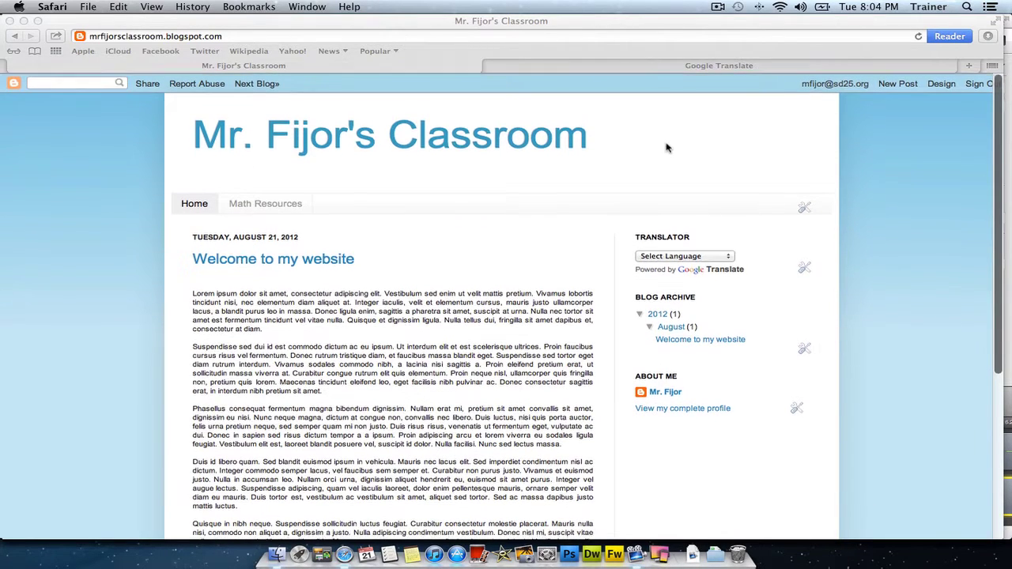
# Step: Go to Design from the blog's navbar to reach the Template page
pyautogui.click(940, 84)
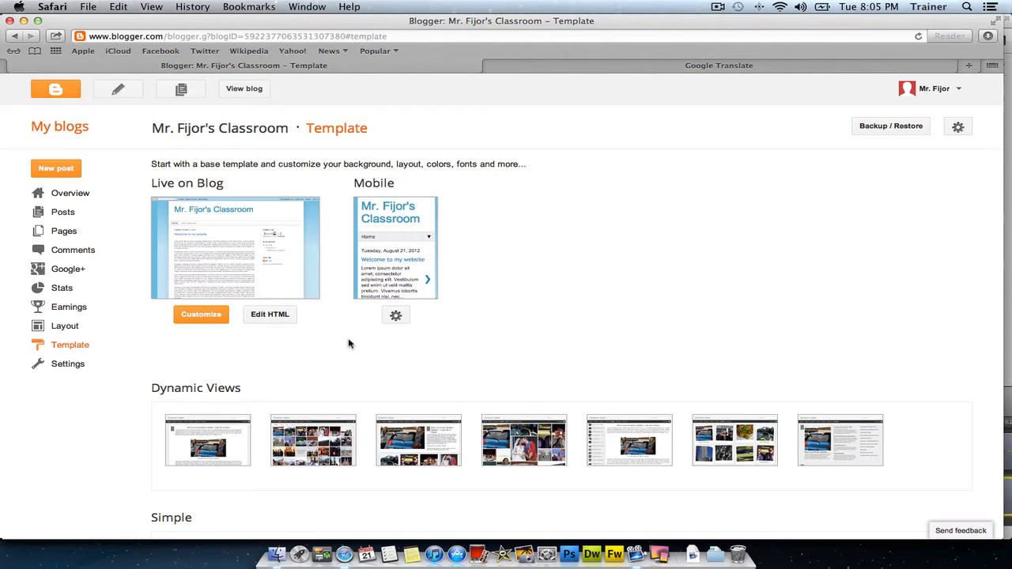
# Step: Preview the red Picture Window template and apply it to Mr. Fijor's Classroom
pyautogui.scroll(-6, 348, 341)
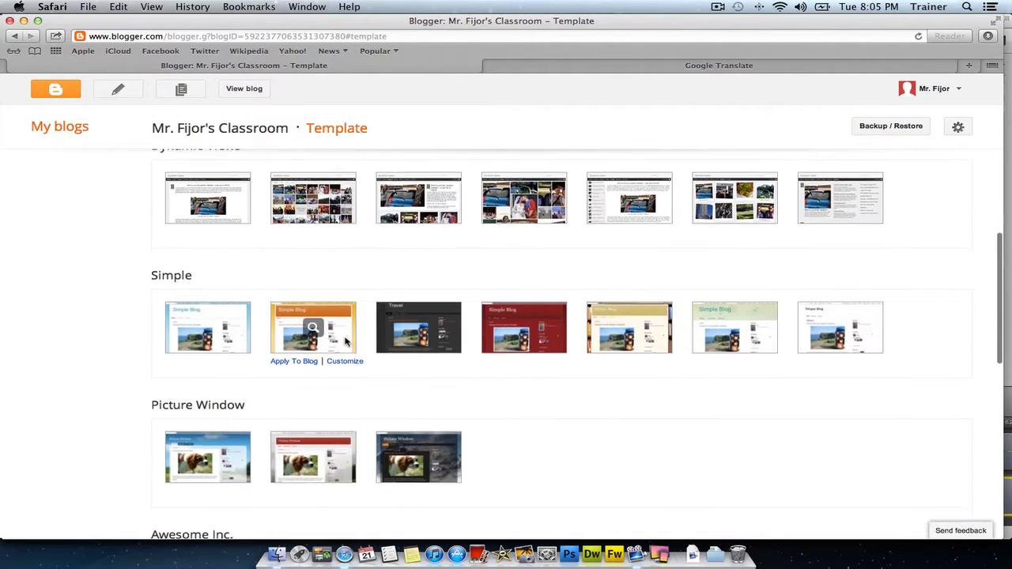
pyautogui.scroll(-4, 345, 341)
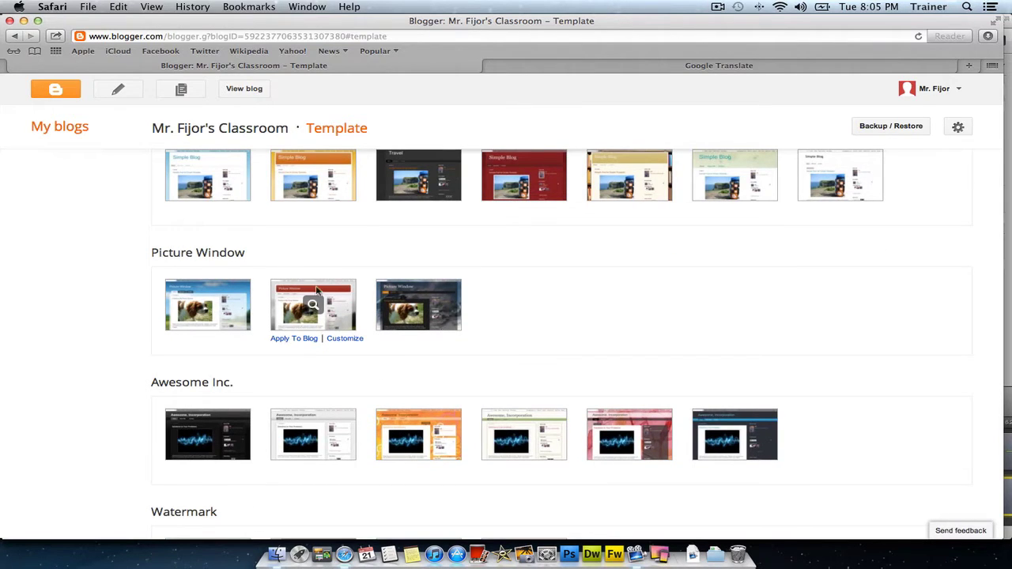
pyautogui.click(314, 306)
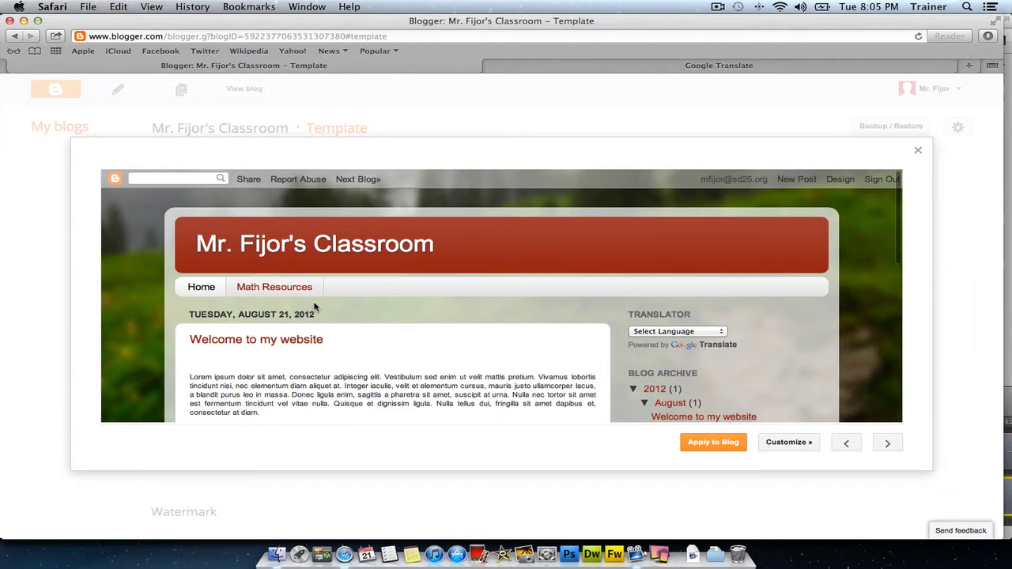
pyautogui.scroll(-5, 314, 306)
pyautogui.scroll(-3, 313, 306)
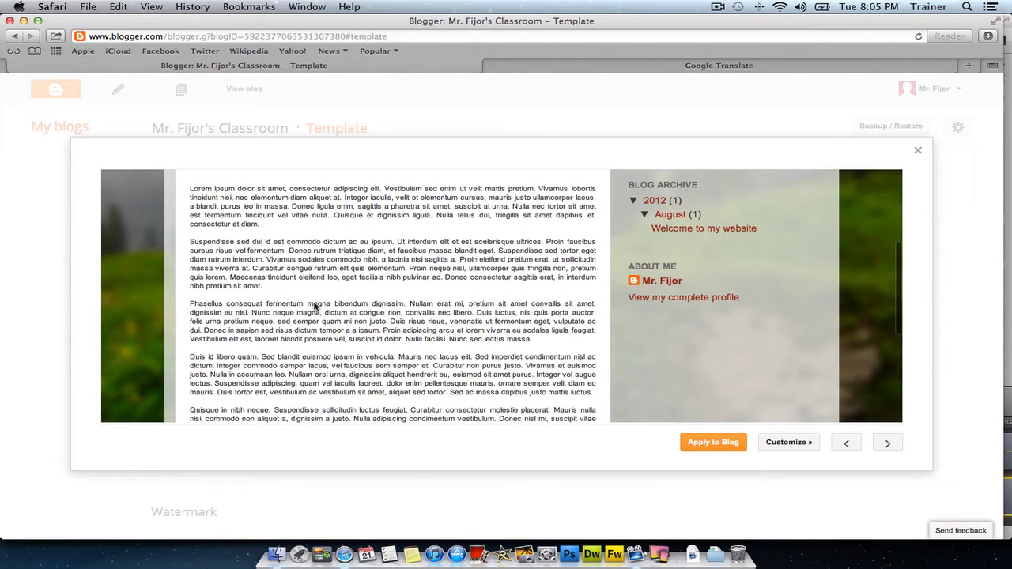
pyautogui.scroll(8, 315, 302)
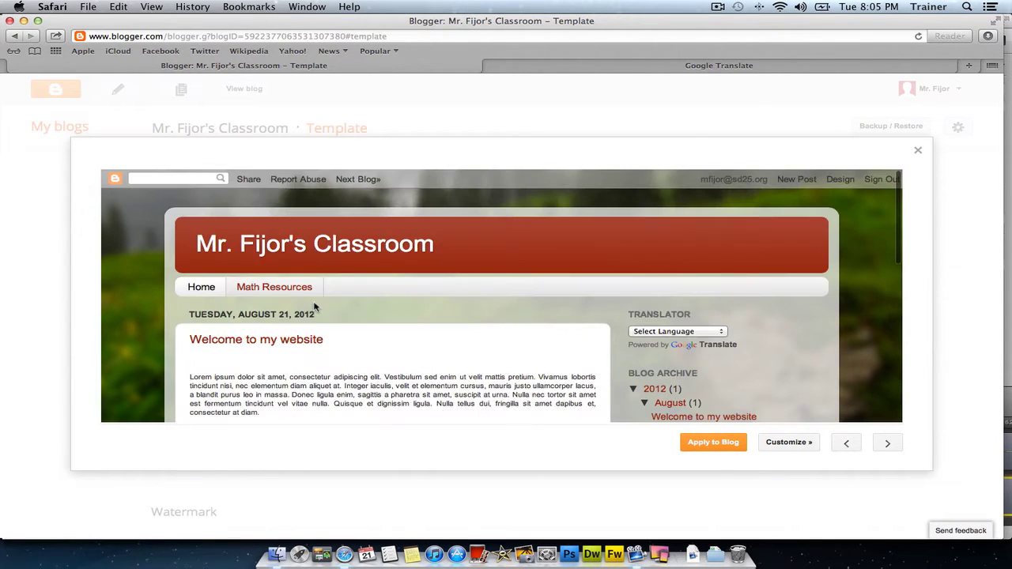
pyautogui.click(701, 445)
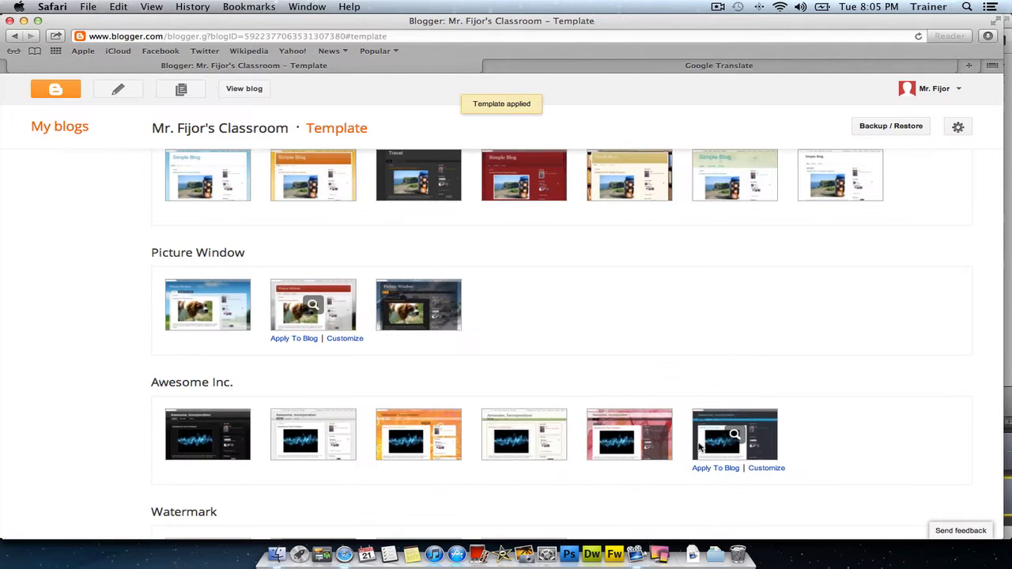
pyautogui.scroll(8, 419, 305)
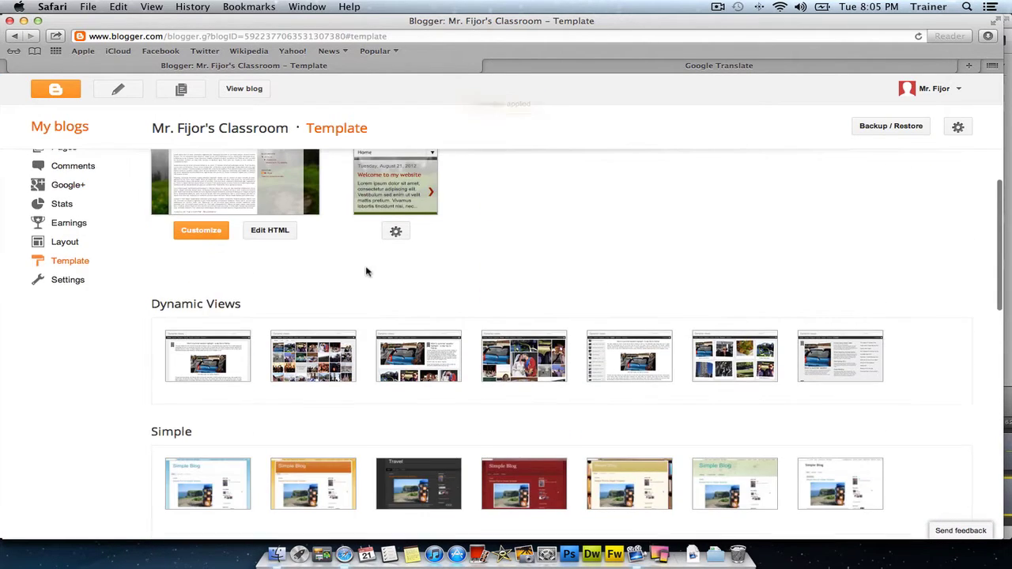
pyautogui.scroll(3, 370, 273)
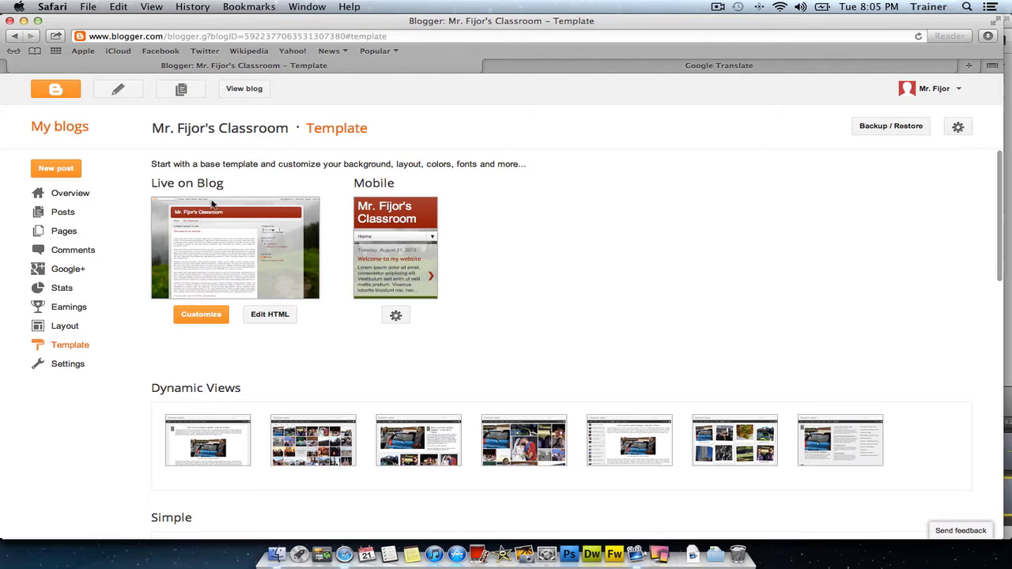
pyautogui.scroll(-1, 186, 315)
pyautogui.scroll(1, 186, 316)
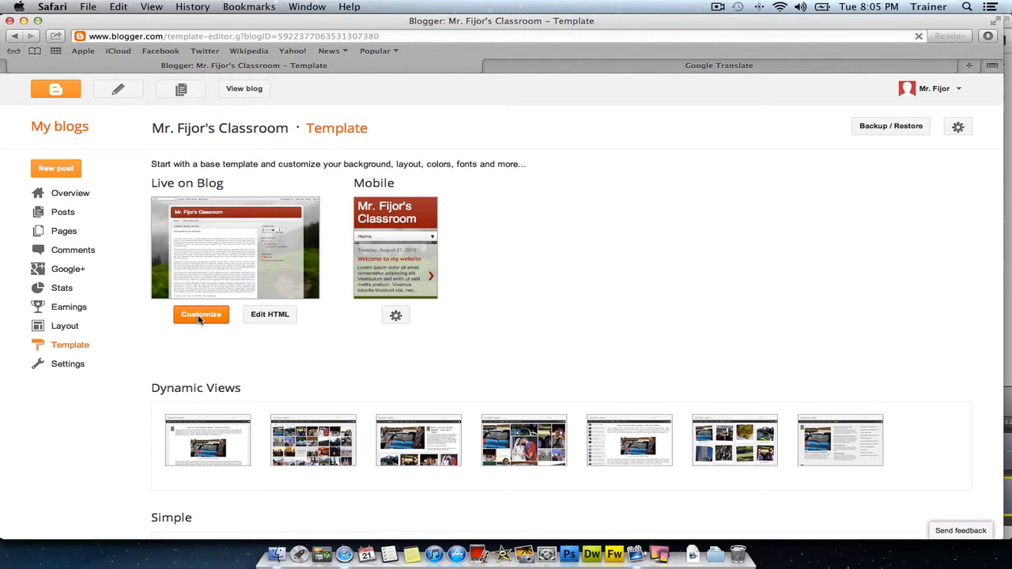
# Step: In the Template Designer's Background options, try the green and crimson themes, ending on blue
pyautogui.click(200, 315)
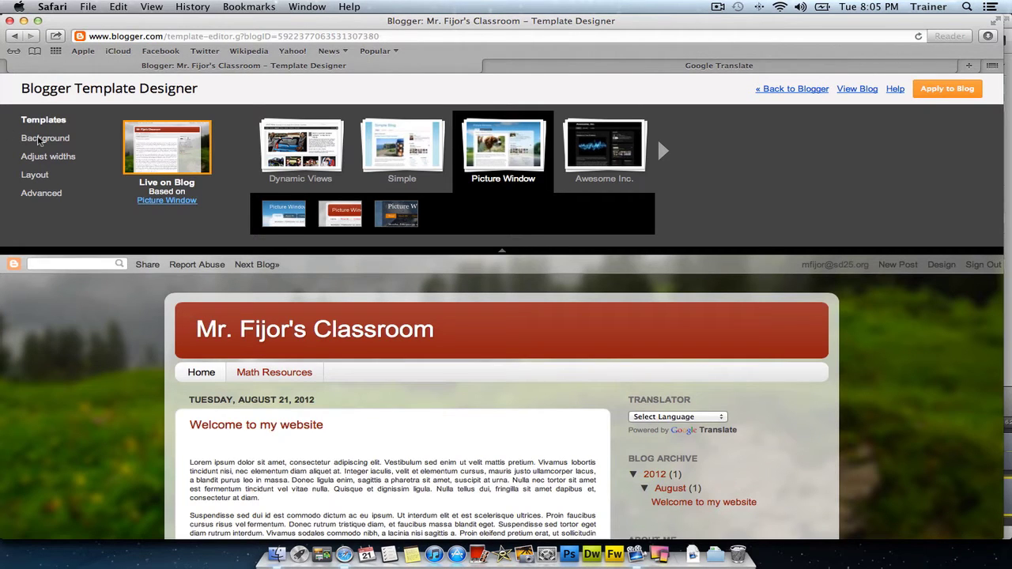
pyautogui.click(39, 140)
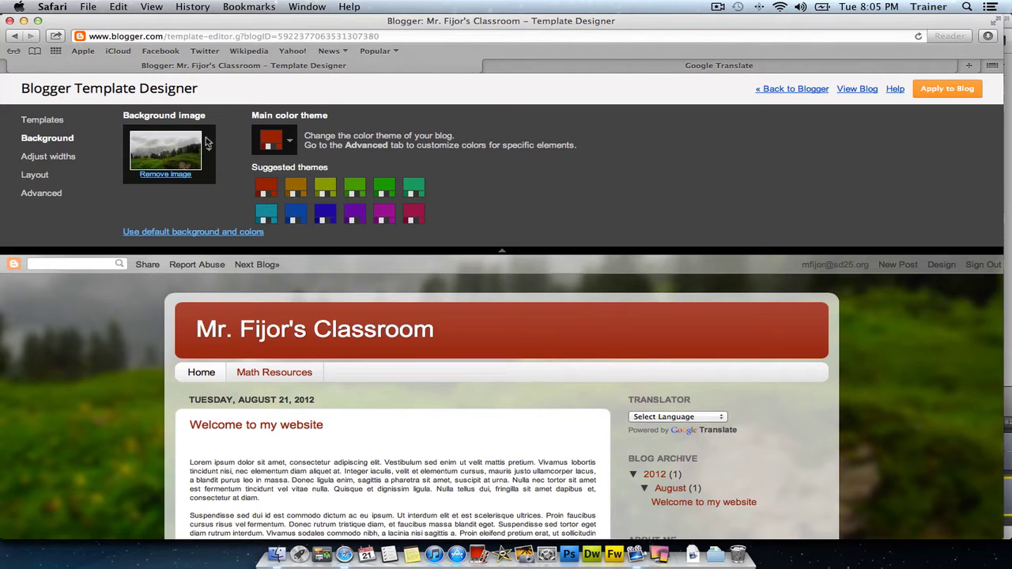
pyautogui.click(355, 190)
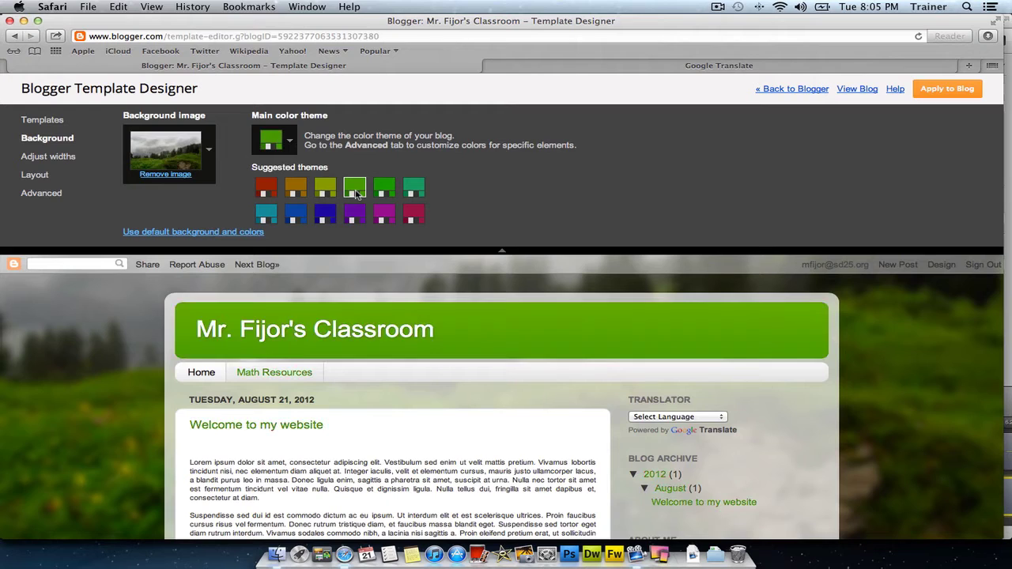
pyautogui.click(413, 214)
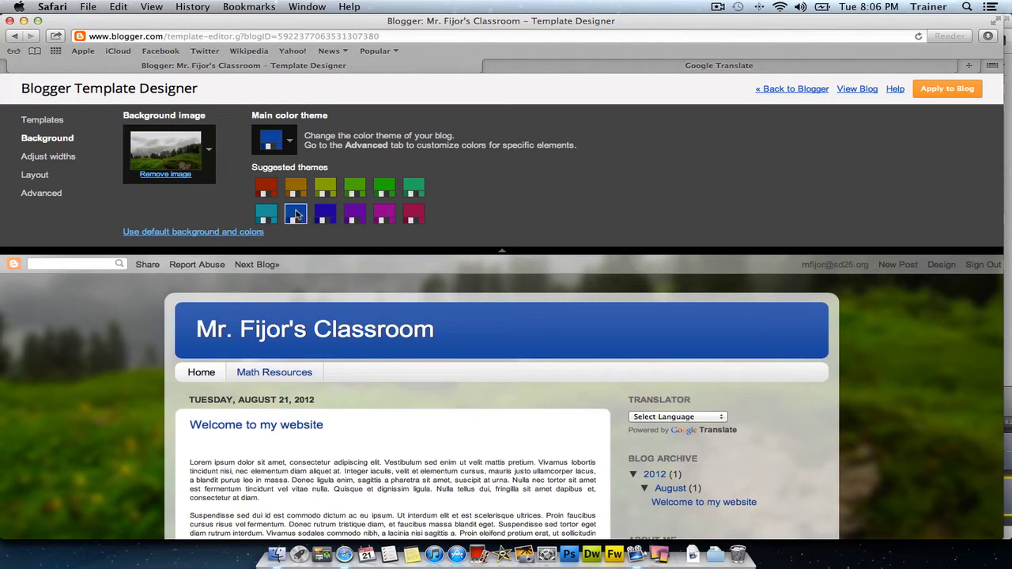
pyautogui.click(209, 152)
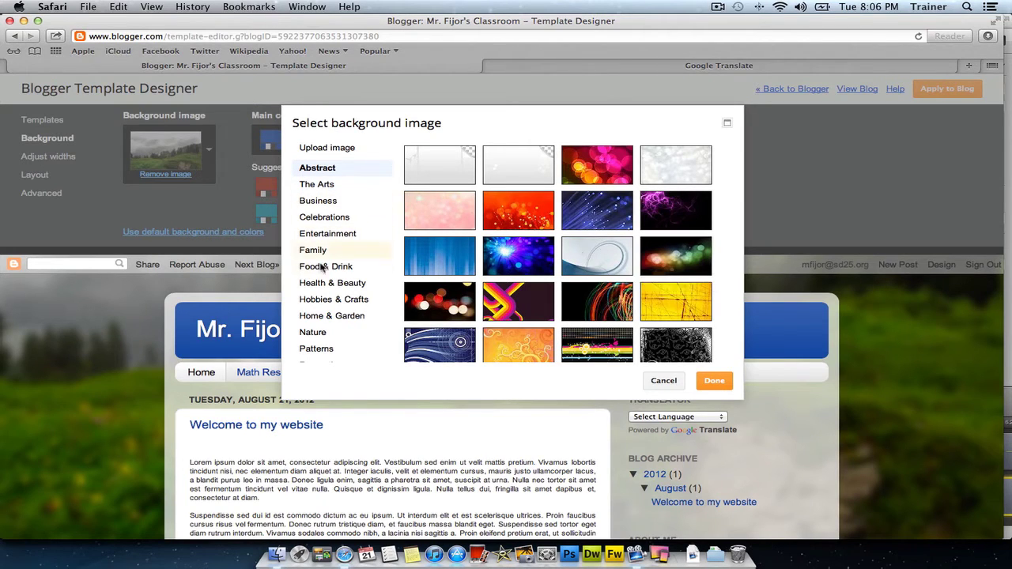
# Step: Browse the Patterns, Business and The Arts images, then set the dark Abstract bokeh background
pyautogui.click(318, 348)
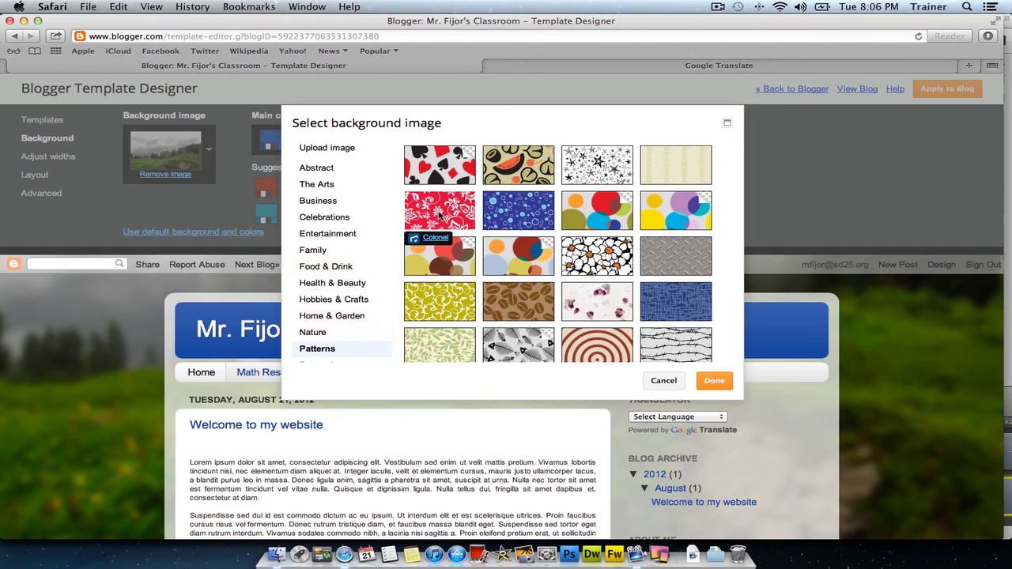
pyautogui.click(319, 203)
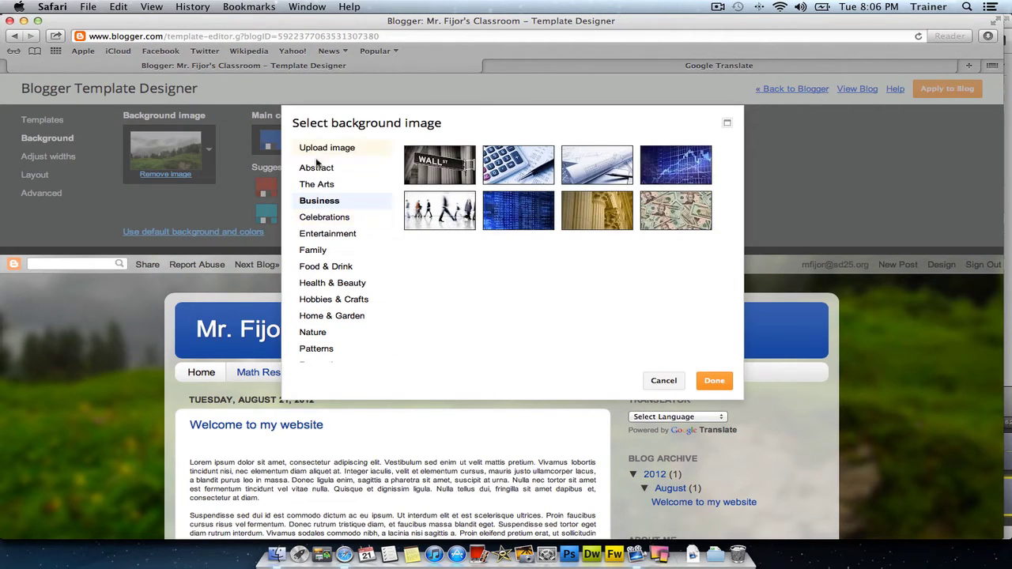
pyautogui.click(317, 185)
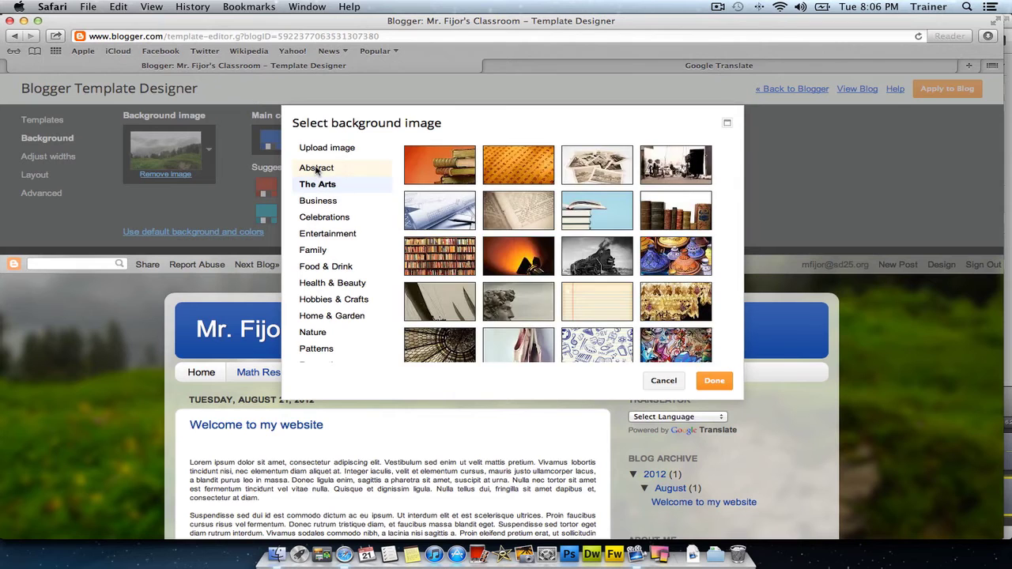
pyautogui.click(316, 169)
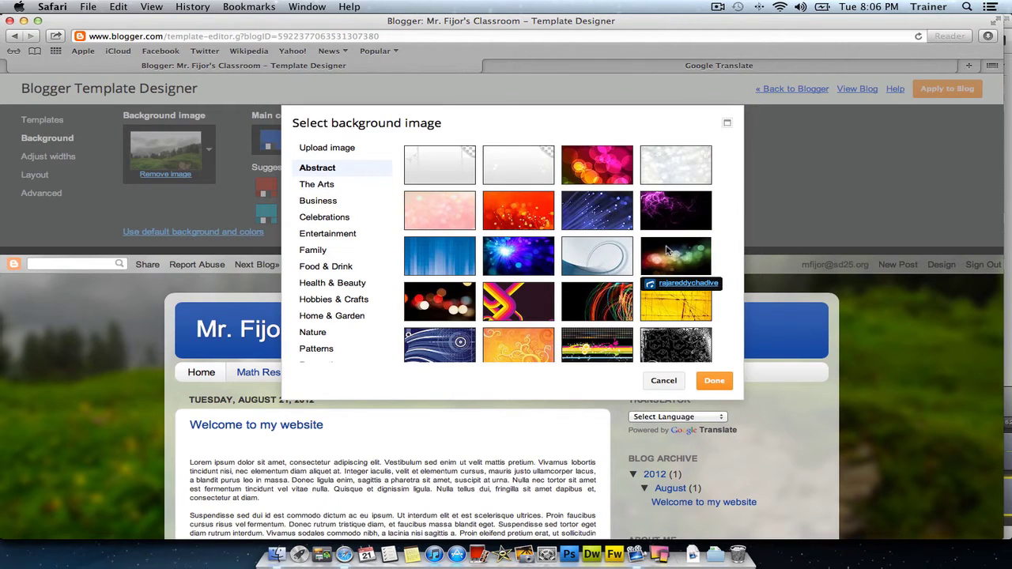
pyautogui.click(667, 250)
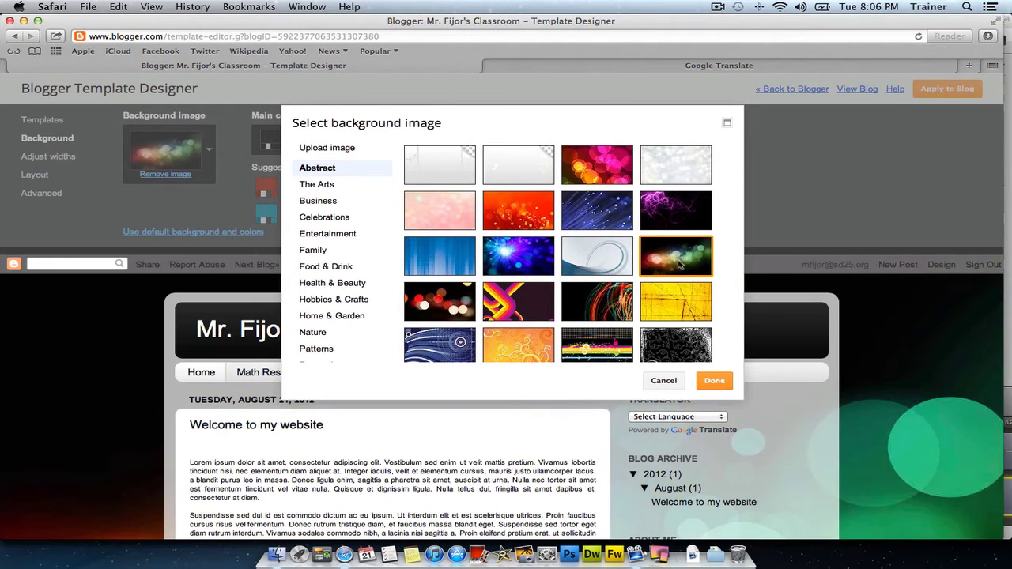
pyautogui.click(714, 381)
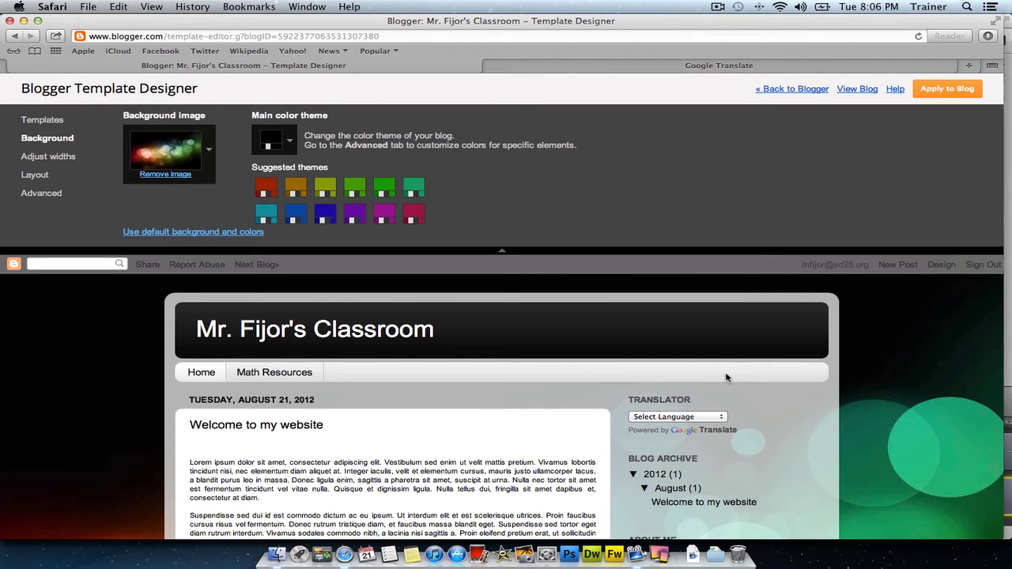
pyautogui.scroll(-10, 725, 376)
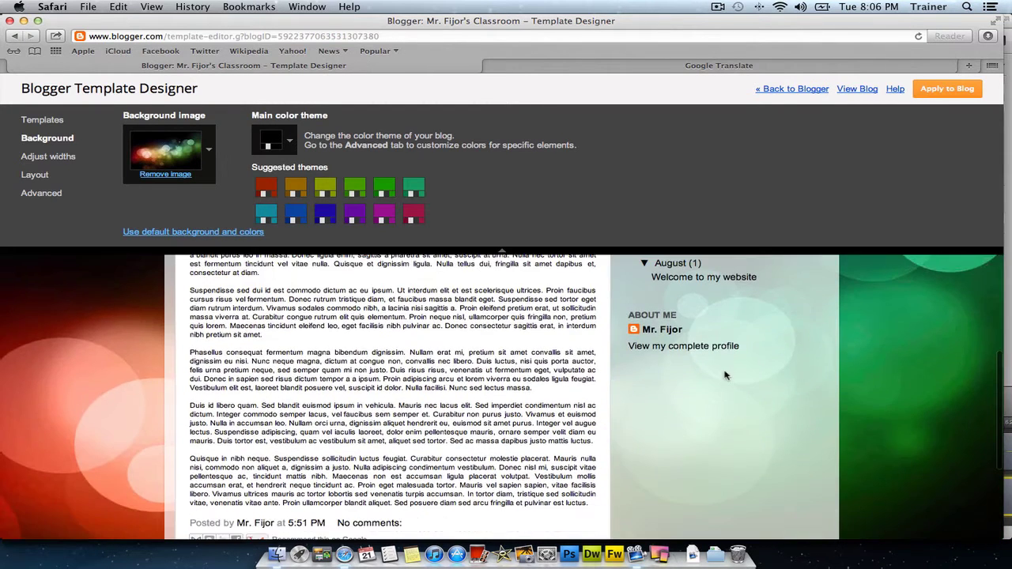
pyautogui.scroll(10, 725, 377)
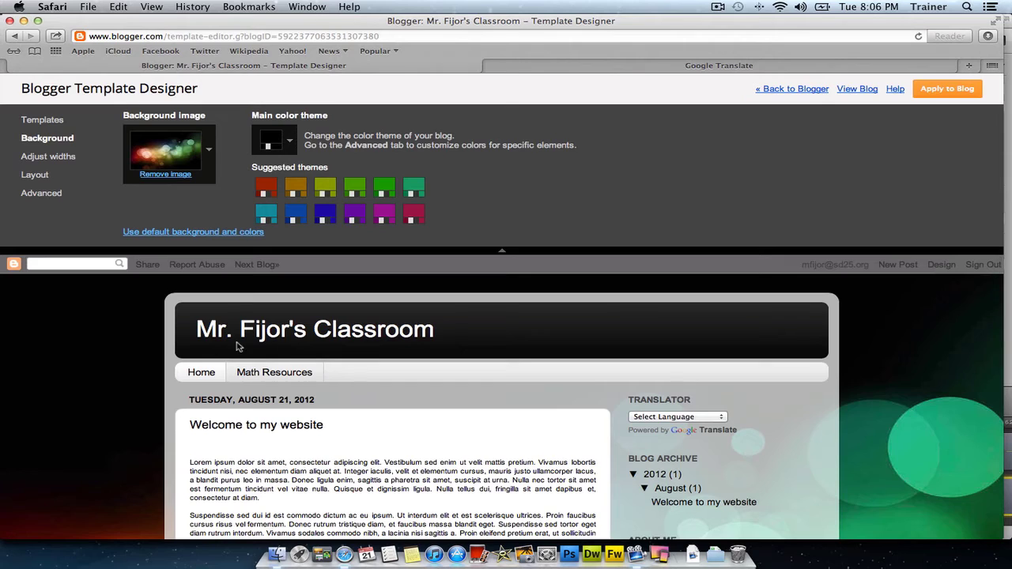
# Step: In Adjust Widths, set Entire blog to 980 px and Right sidebar to 240 px
pyautogui.click(53, 157)
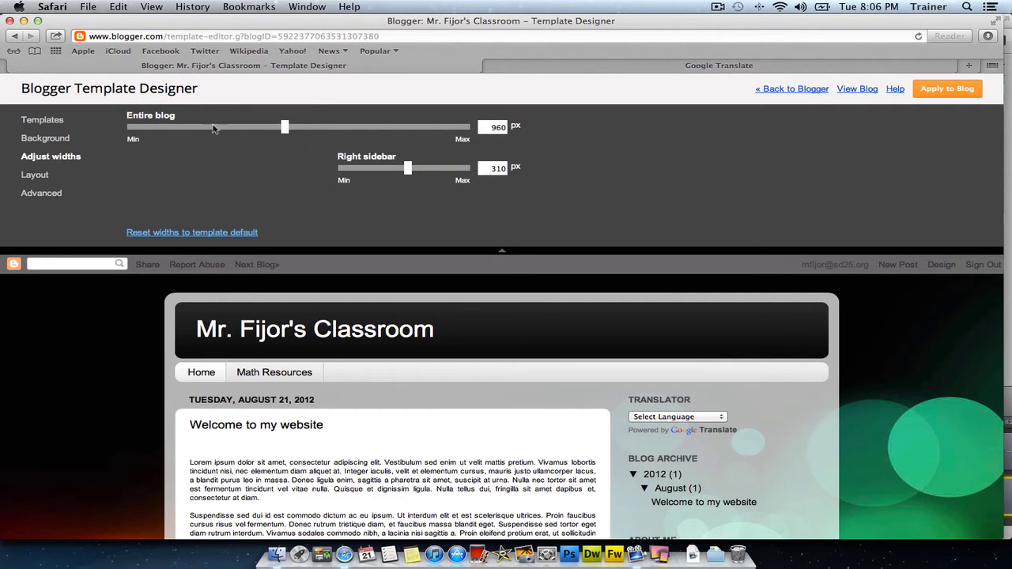
pyautogui.moveTo(285, 129)
pyautogui.mouseDown()
pyautogui.moveTo(471, 129)
pyautogui.moveTo(254, 129)
pyautogui.moveTo(341, 129)
pyautogui.moveTo(292, 130)
pyautogui.mouseUp()
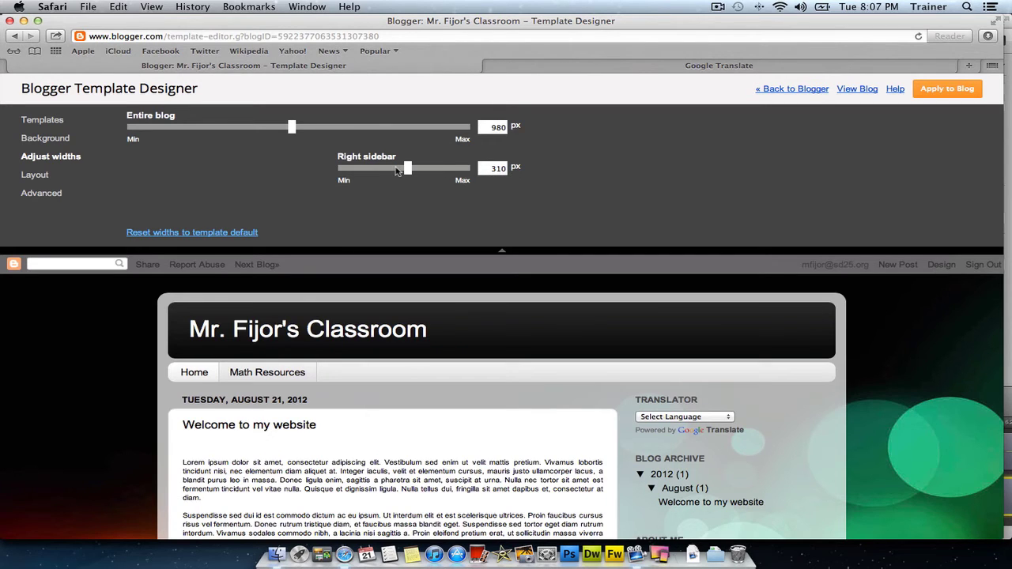
pyautogui.moveTo(407, 170); pyautogui.dragTo(385, 170)
pyautogui.scroll(-3, 466, 364)
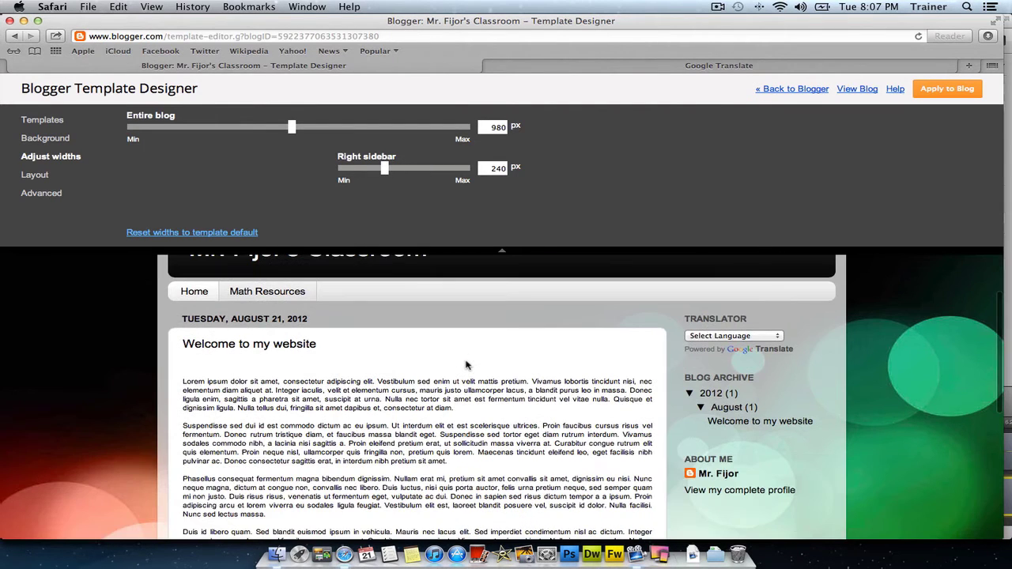
pyautogui.scroll(3, 466, 364)
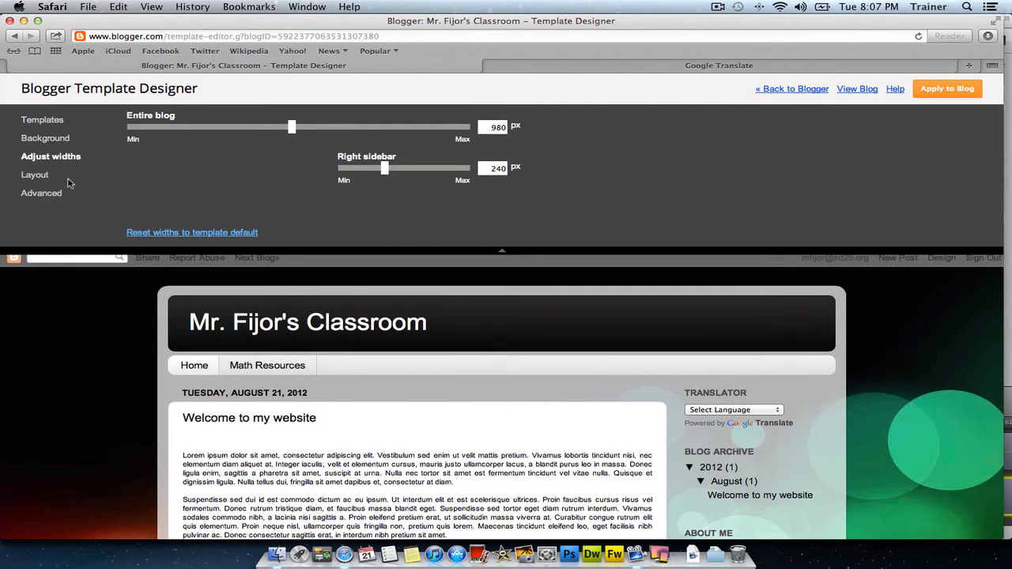
# Step: Review the Layout panel, then show Advanced Page Text settings (currently Arial 15px, black)
pyautogui.click(35, 174)
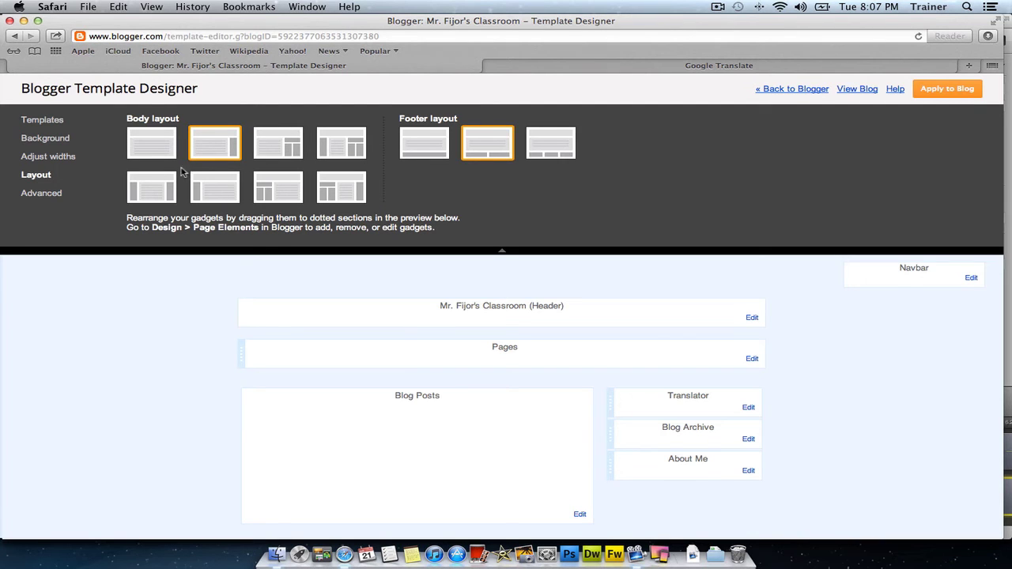
pyautogui.click(45, 197)
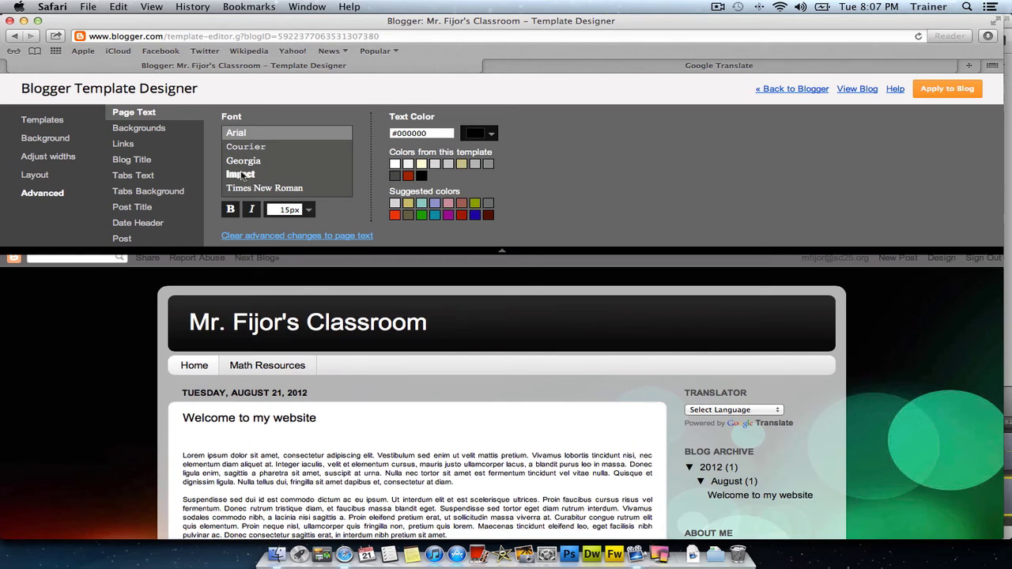
# Step: Set the page text font to Calibri at 20px
pyautogui.scroll(-3, 235, 186)
pyautogui.scroll(-8, 236, 187)
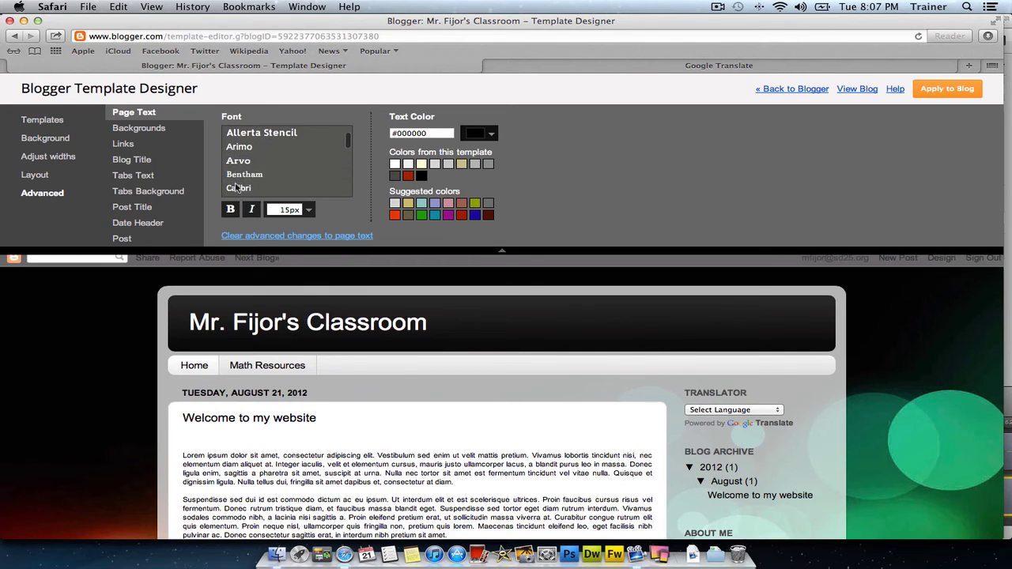
pyautogui.scroll(8, 236, 186)
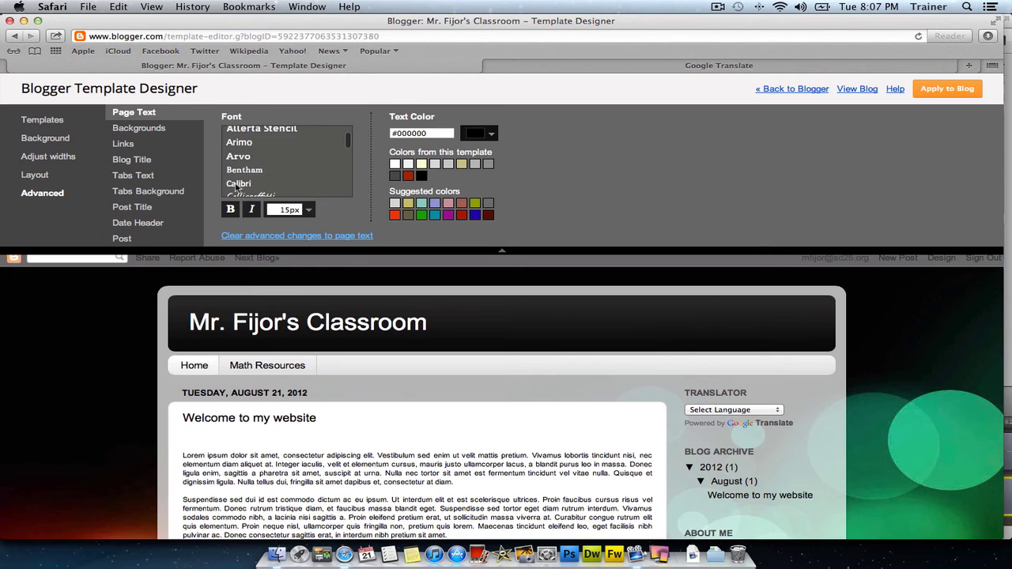
pyautogui.scroll(-2, 236, 185)
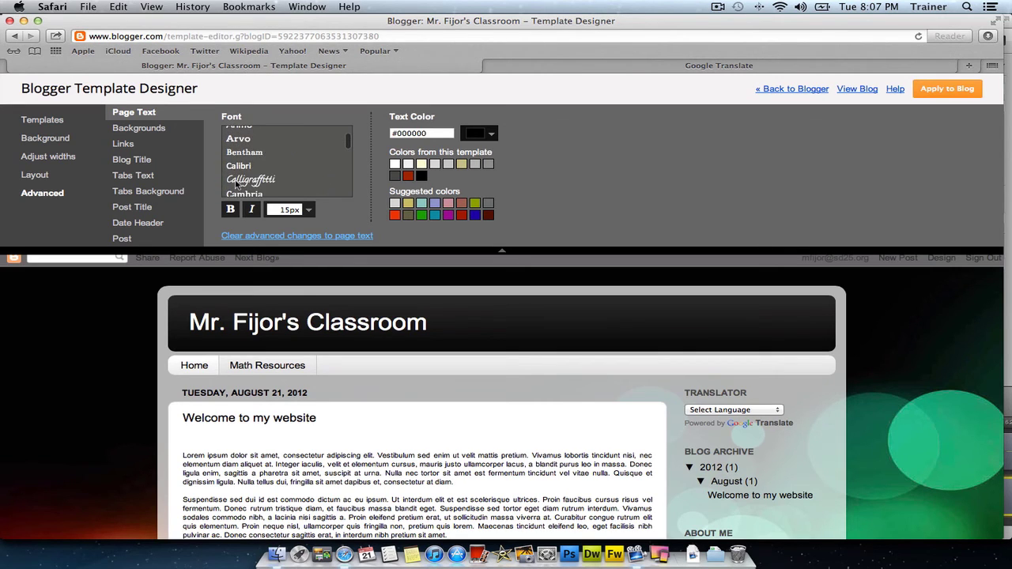
pyautogui.click(236, 166)
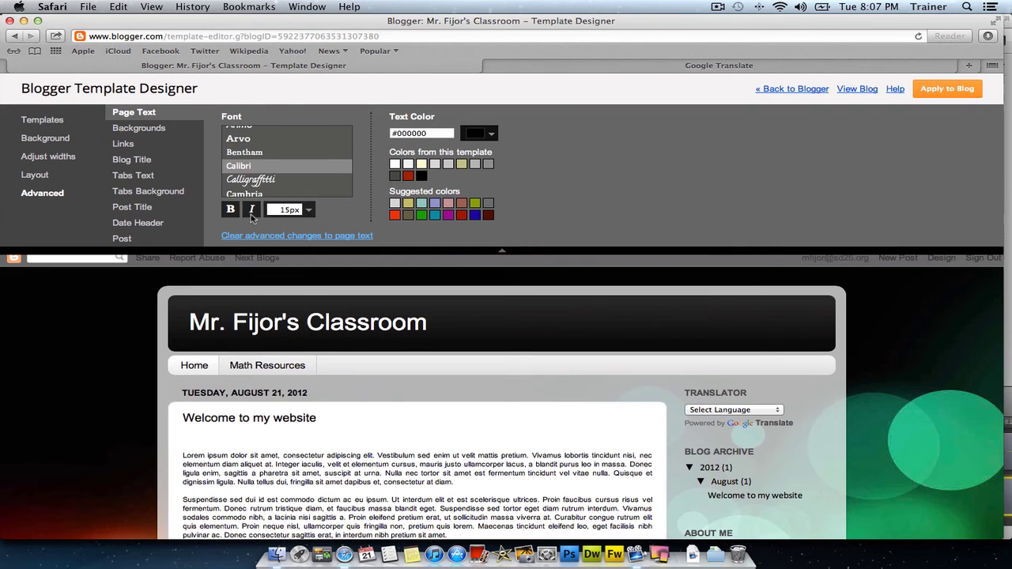
pyautogui.click(309, 211)
pyautogui.press('Up')
pyautogui.press('Up')
pyautogui.press('Up')
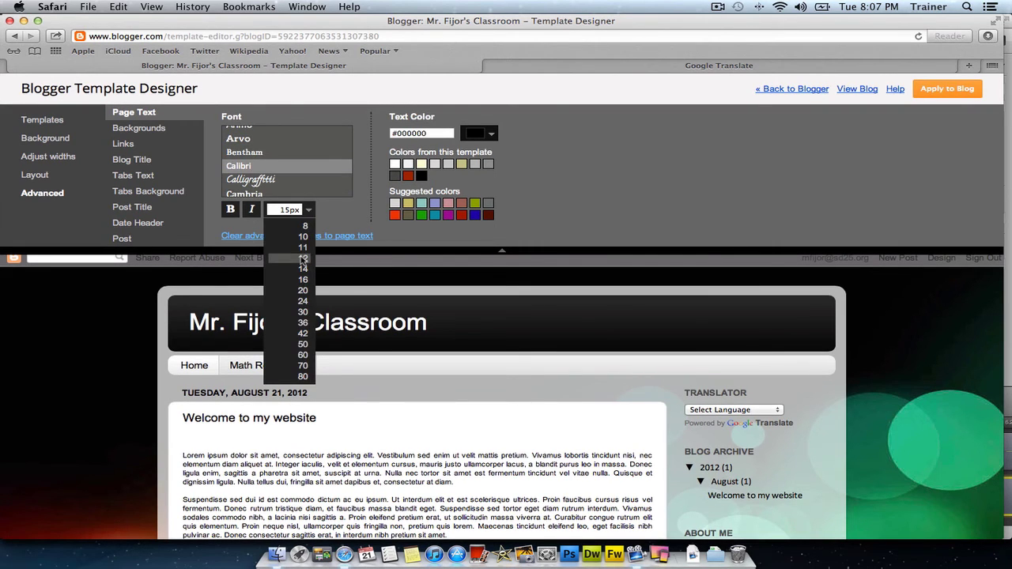
pyautogui.press('Return')
pyautogui.click(309, 210)
pyautogui.click(302, 286)
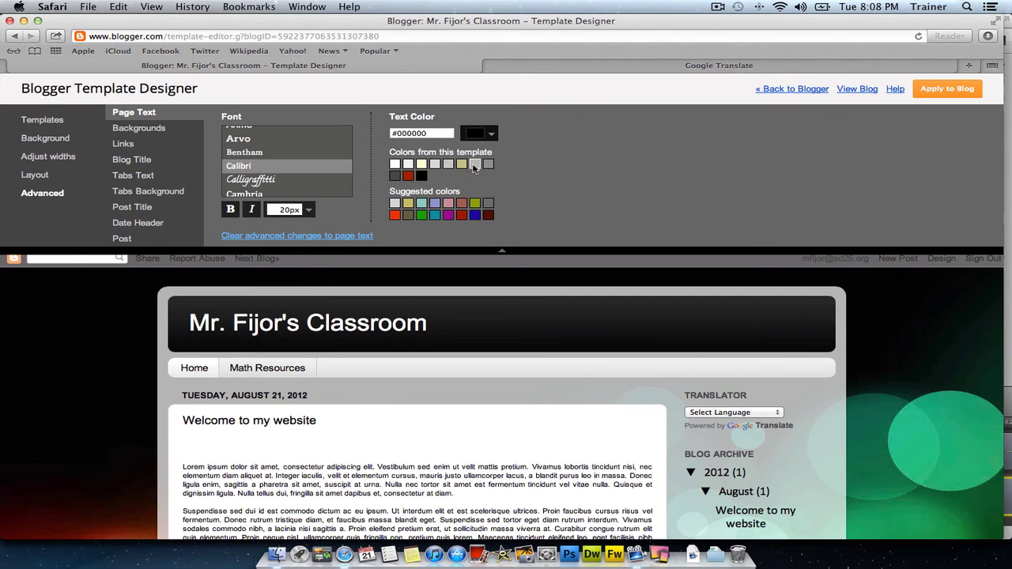
# Step: Keep the page text colour black (#000000) and apply the design to the blog
pyautogui.click(473, 164)
pyautogui.click(462, 165)
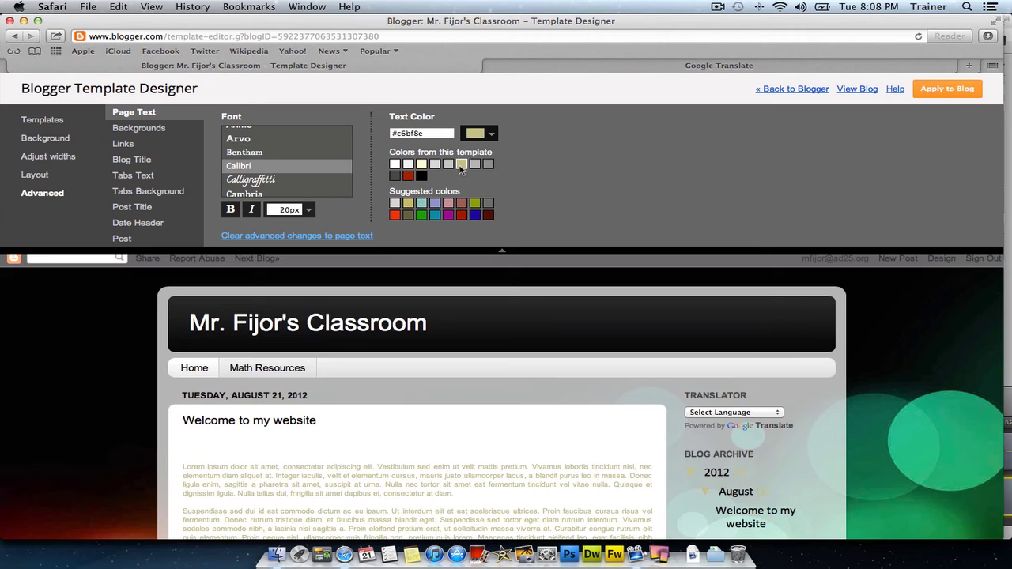
pyautogui.click(448, 164)
pyautogui.click(421, 176)
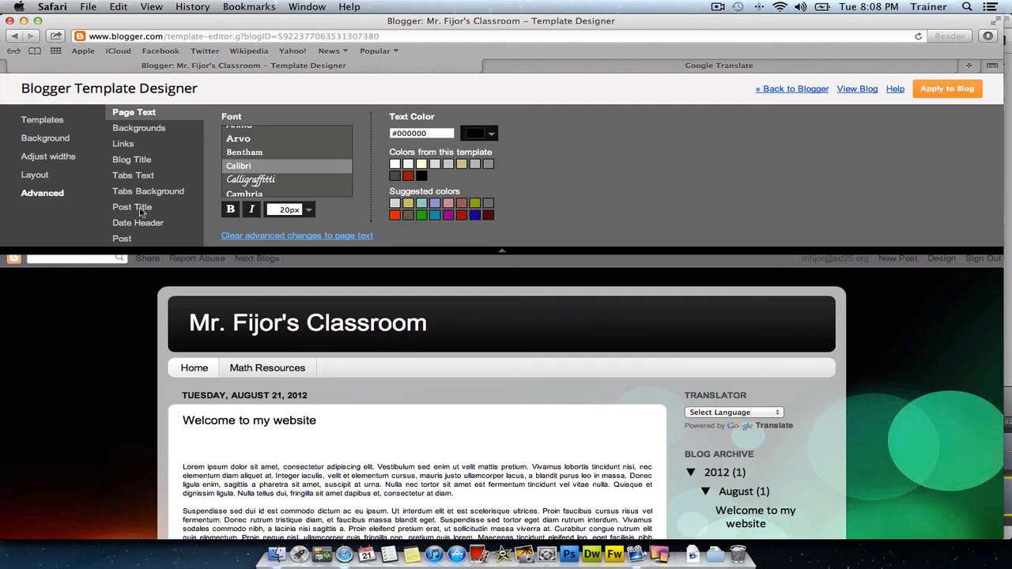
pyautogui.click(933, 93)
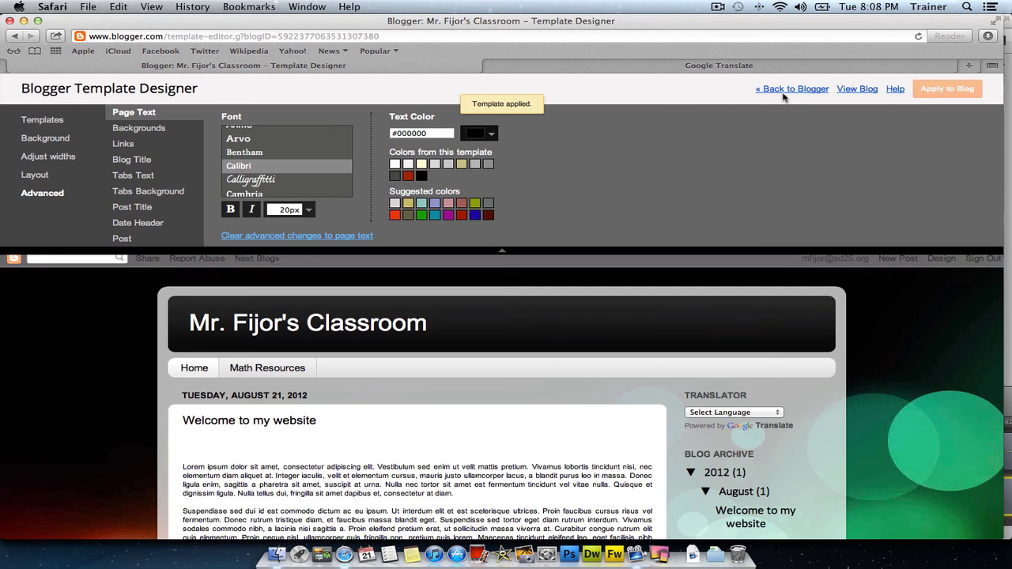
# Step: View the live Mr. Fijor's Classroom blog in a new tab and scroll through the redesign
pyautogui.click(852, 89)
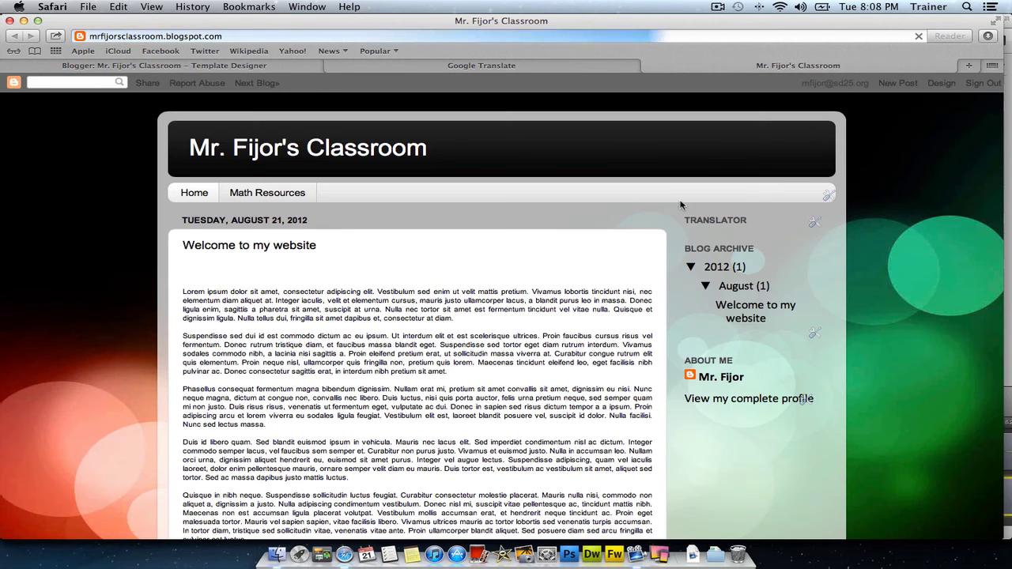
pyautogui.scroll(-2, 680, 205)
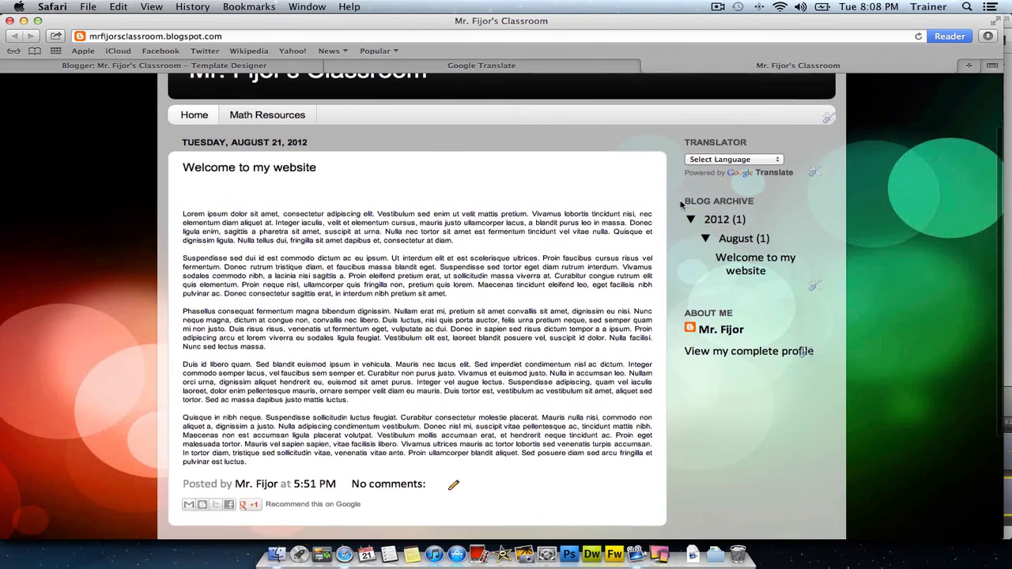
pyautogui.scroll(2, 680, 205)
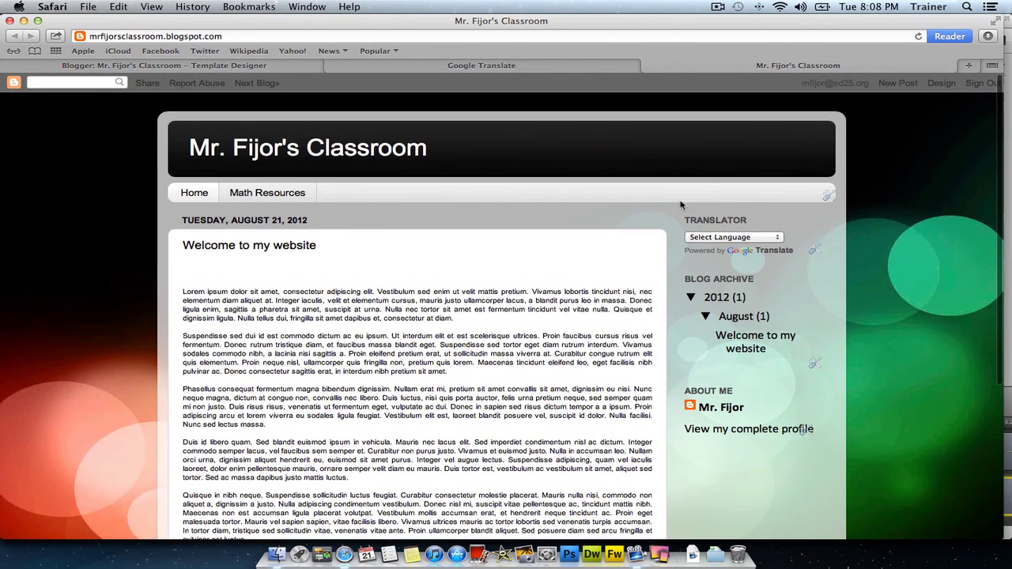